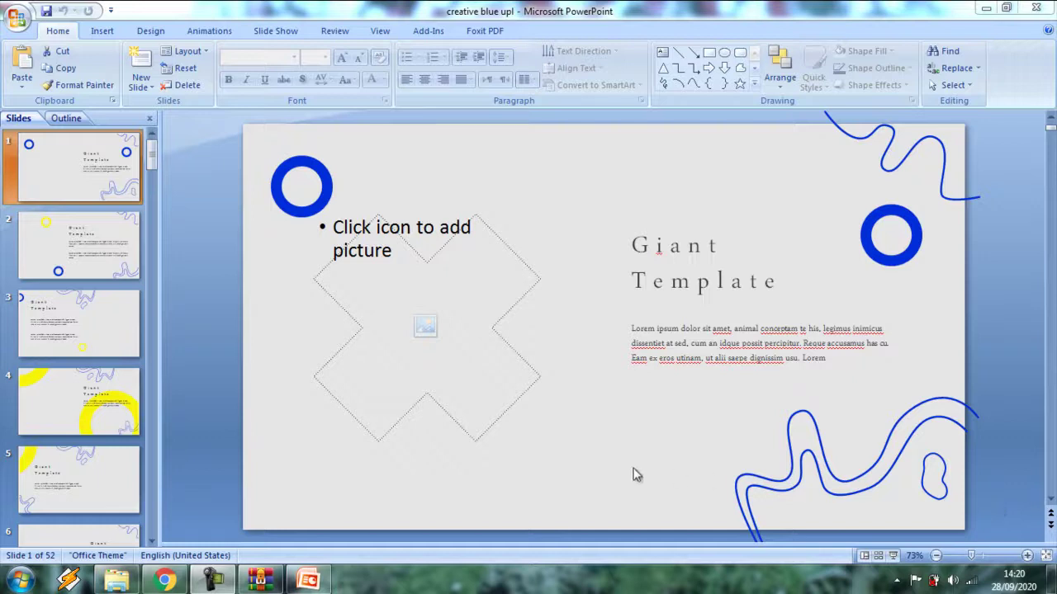
- Page through the Creative Blue template from slide 2 to slide 4
click(86, 246)
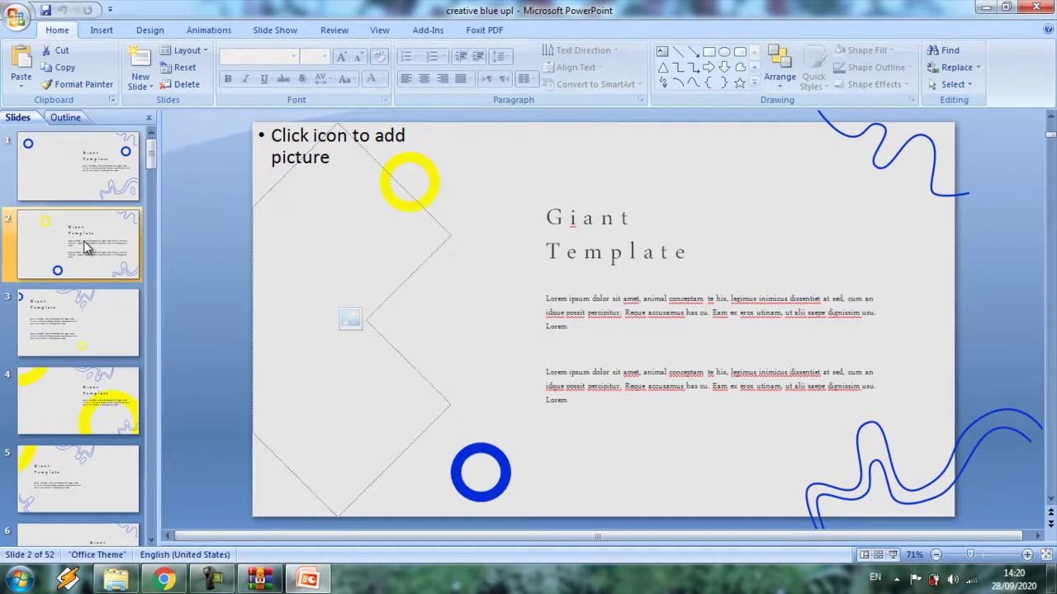
key(Down)
key(Down)
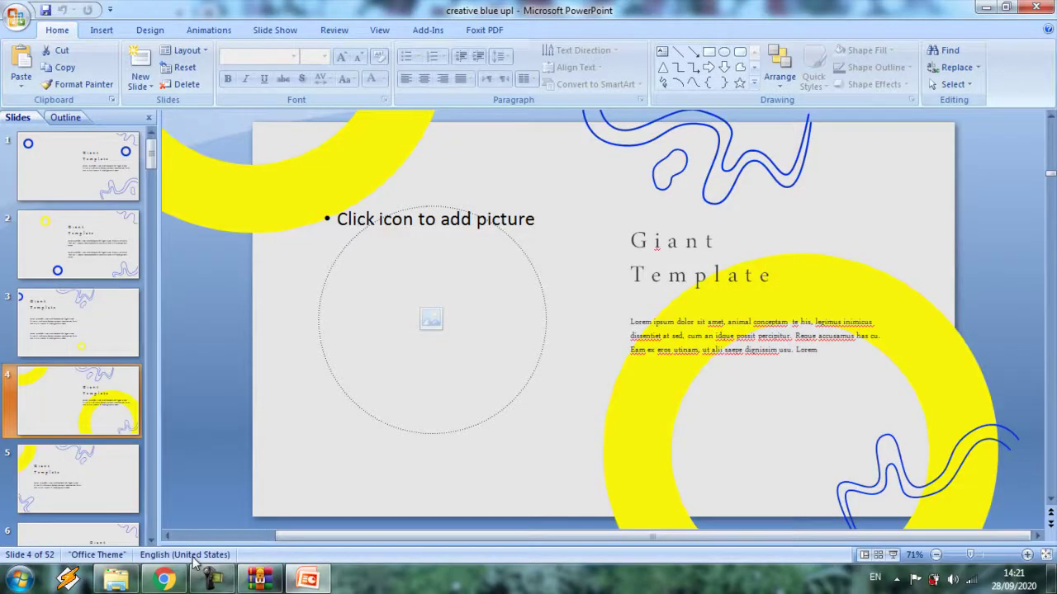
- Search Google in Chrome for 'giant template'
click(169, 581)
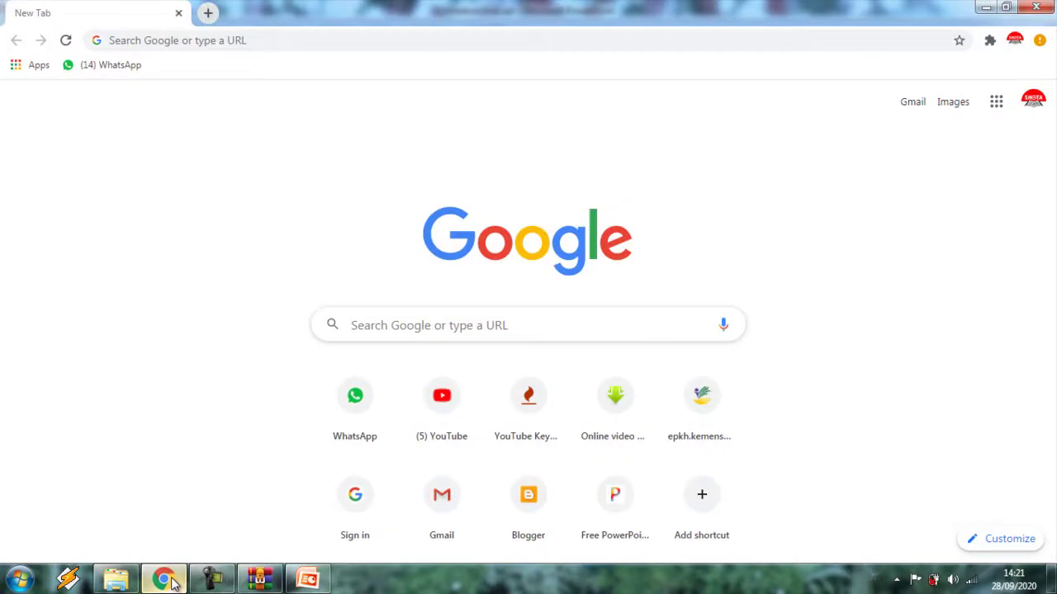
click(391, 329)
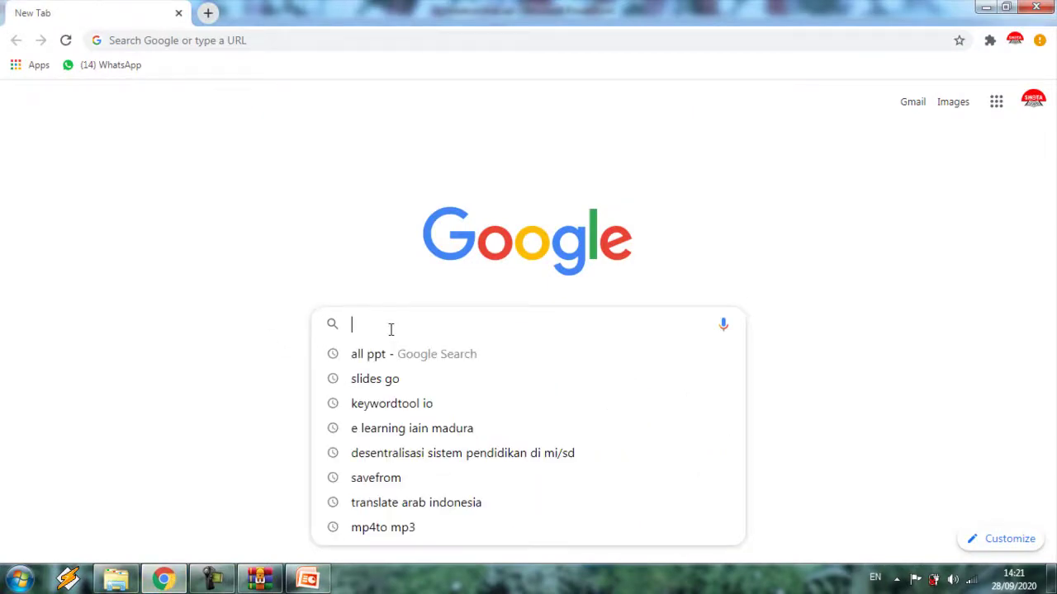
text(gian)
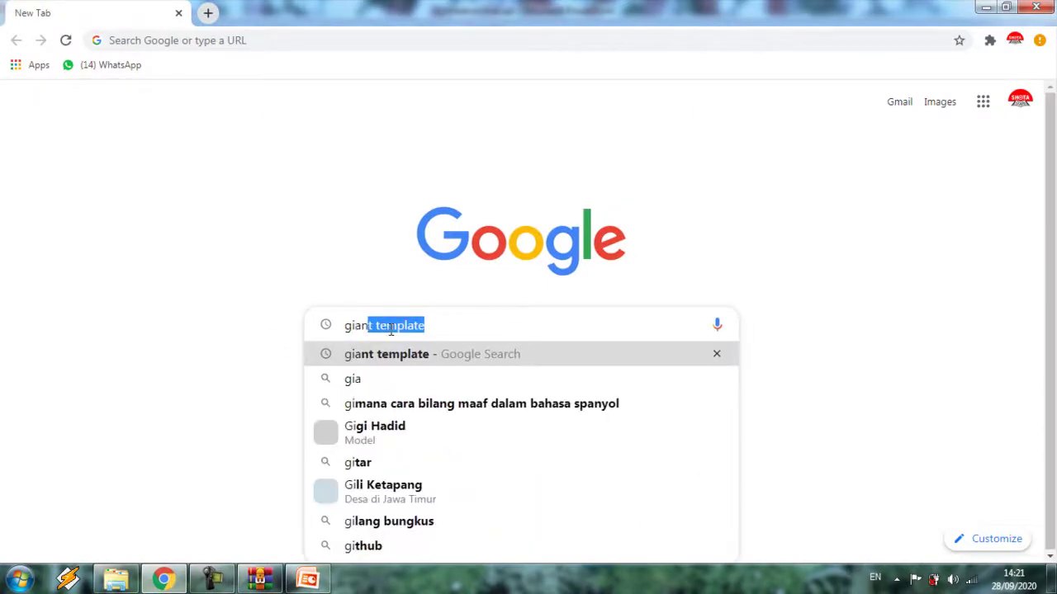
text(t templa)
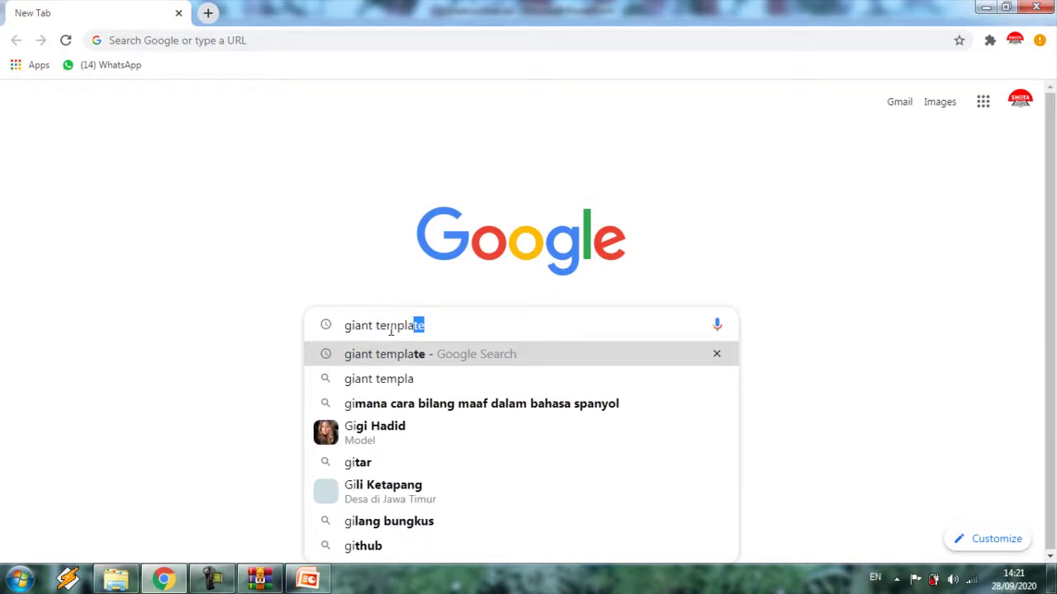
text(te)
key(Return)
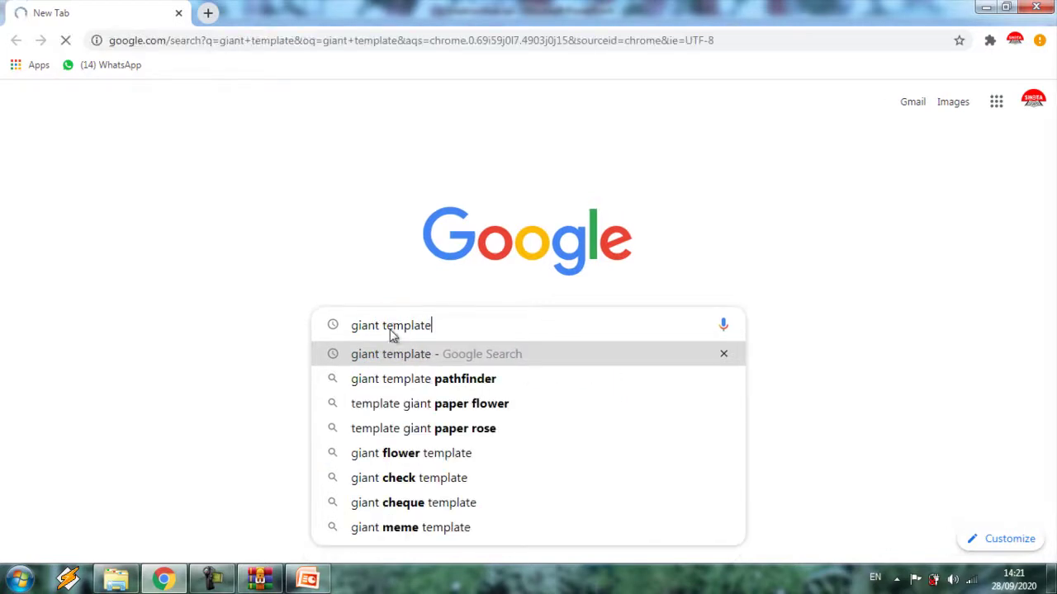
- Open gianttemplate.com and scroll its home page to the footer and back to Creative Blue
click(236, 224)
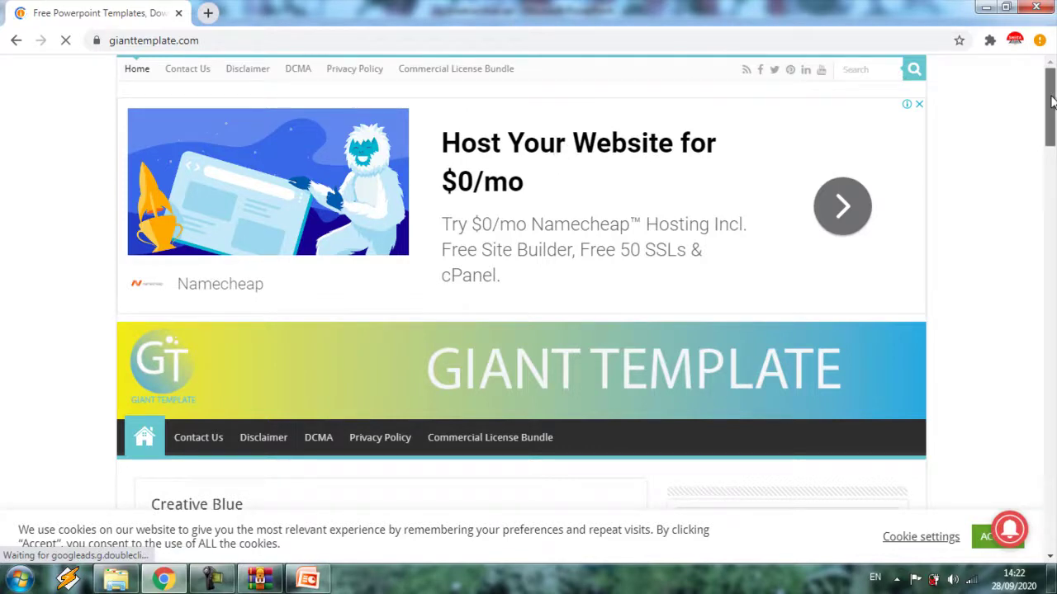
drag(1051, 101, 1052, 149)
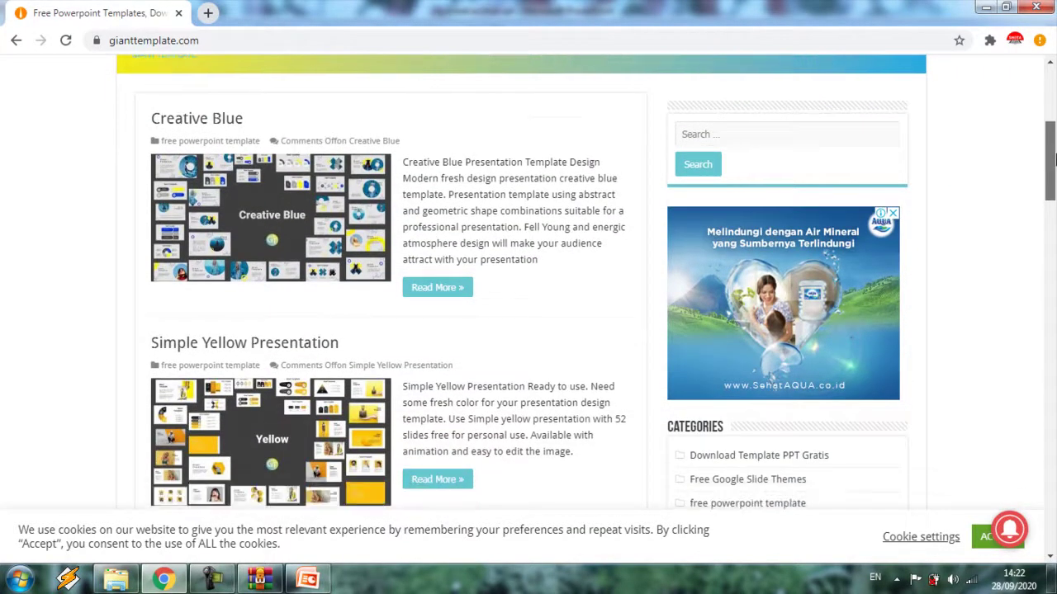
drag(1052, 148, 1052, 469)
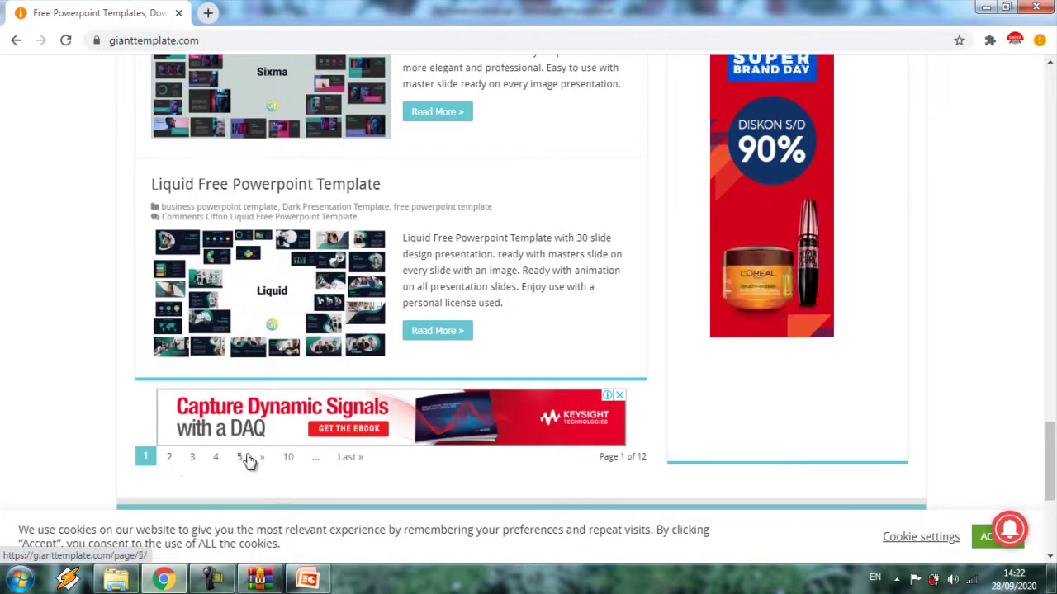
drag(1052, 467, 1053, 483)
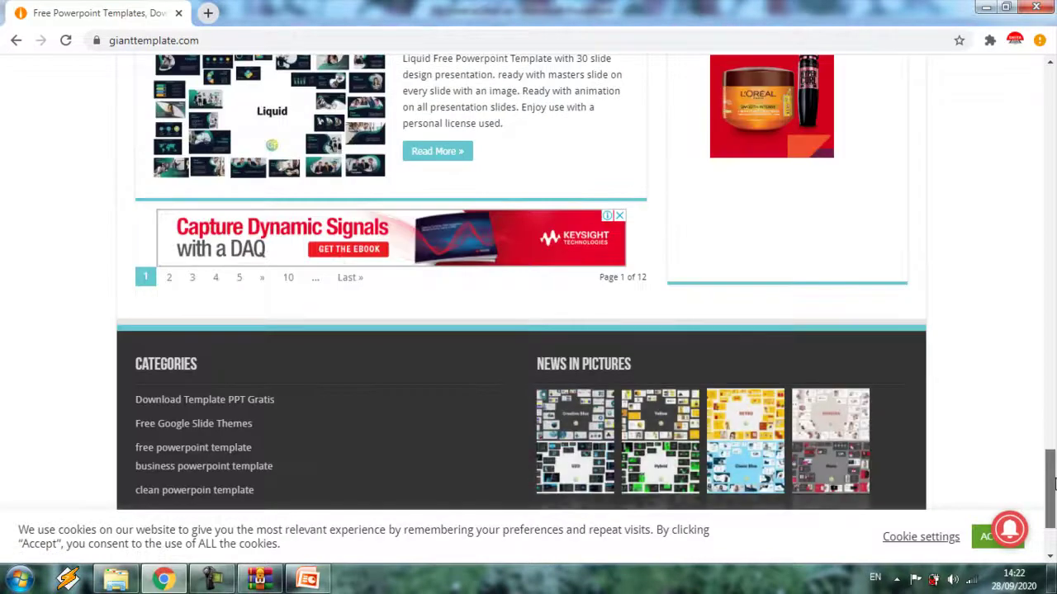
scroll(1052, 487, down, 1)
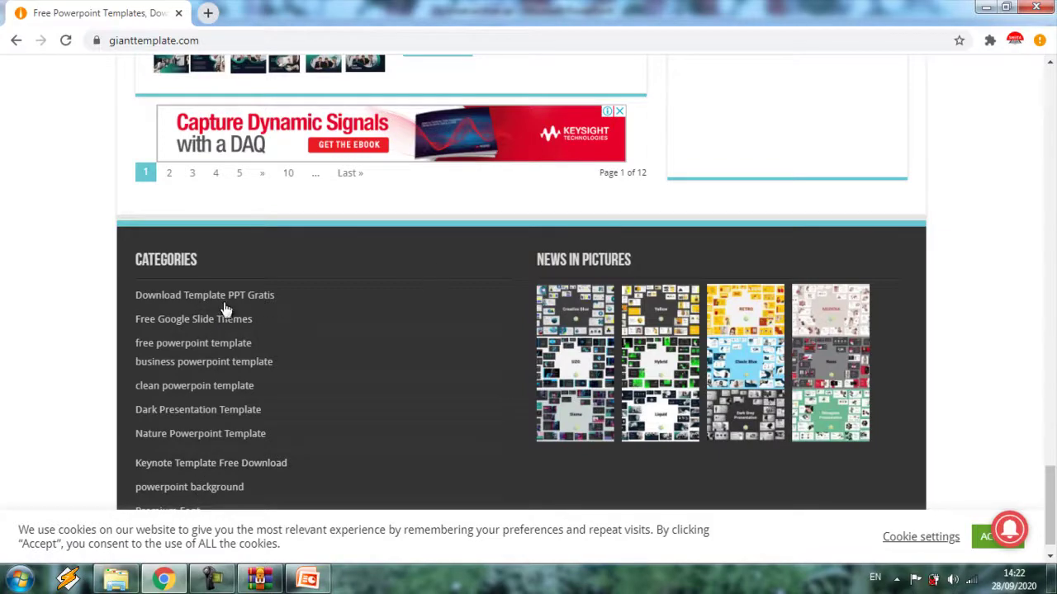
scroll(1050, 465, up, 3)
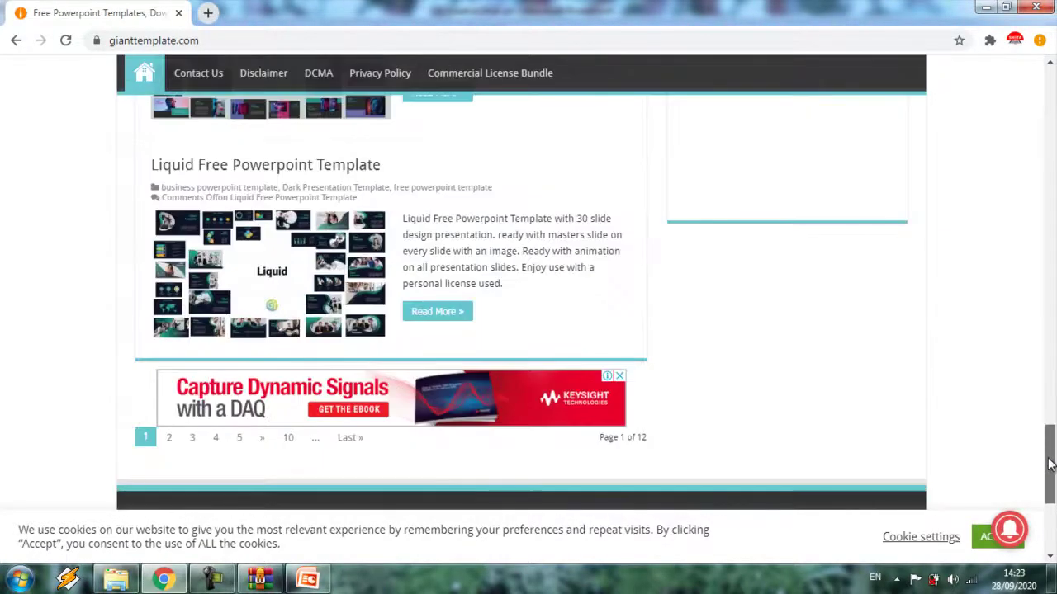
drag(1050, 465, 1053, 144)
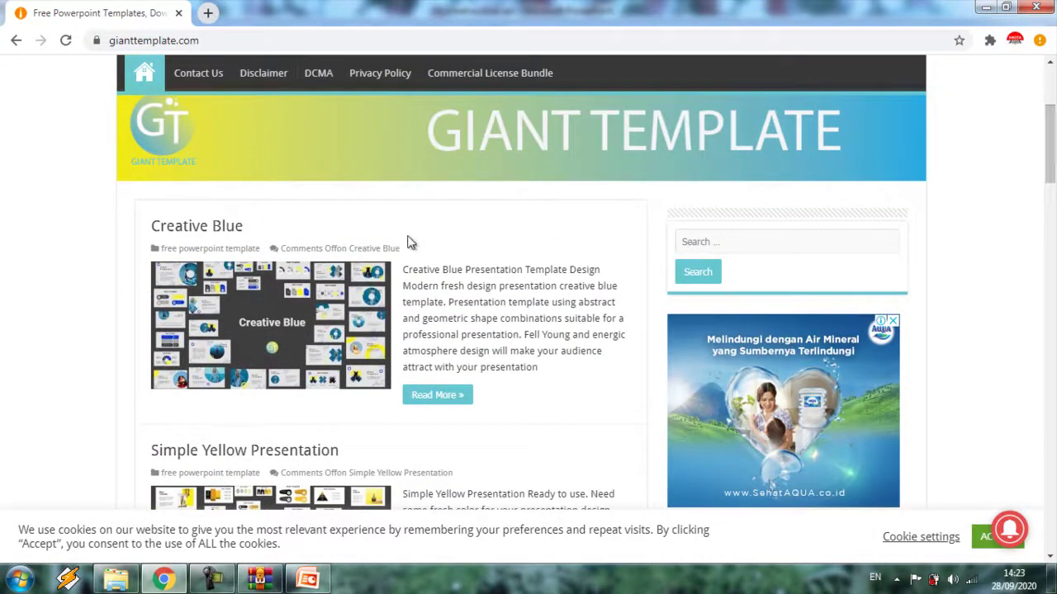
- Open the Creative Blue post and scroll to its password and download links
click(438, 395)
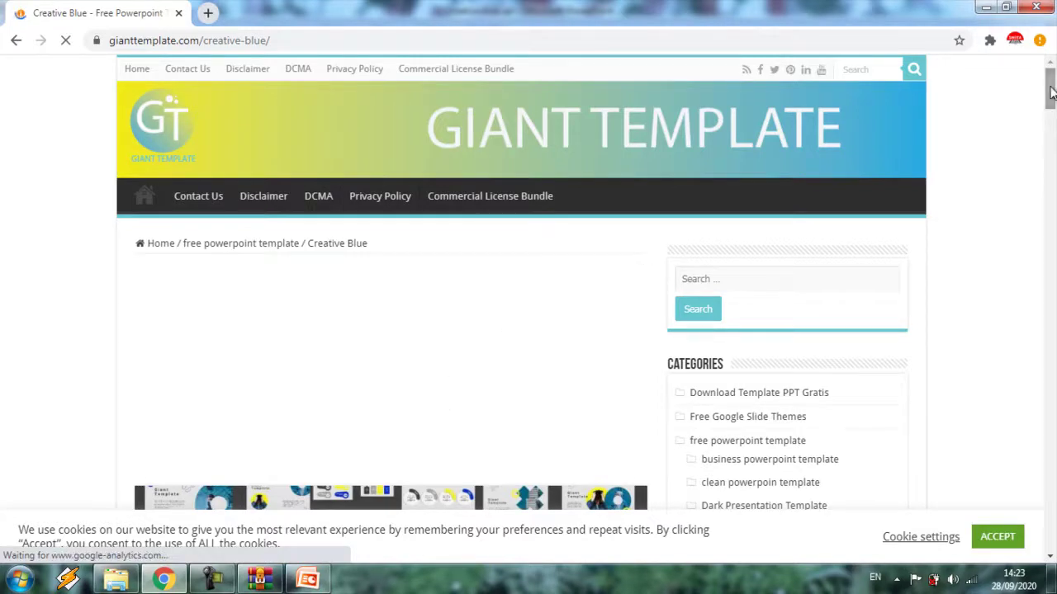
drag(1049, 93, 1052, 446)
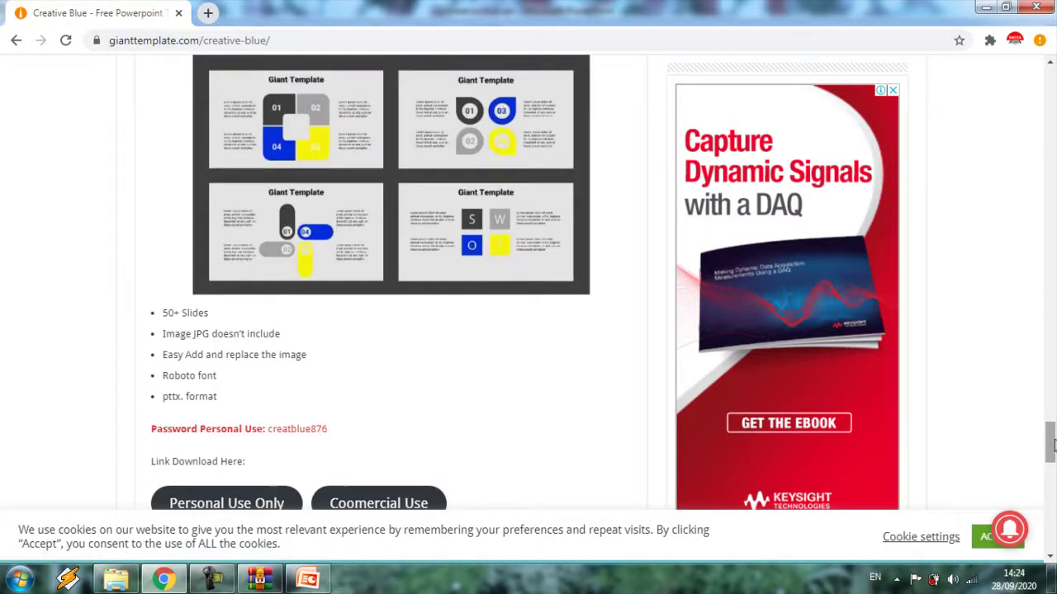
drag(1051, 446, 1051, 451)
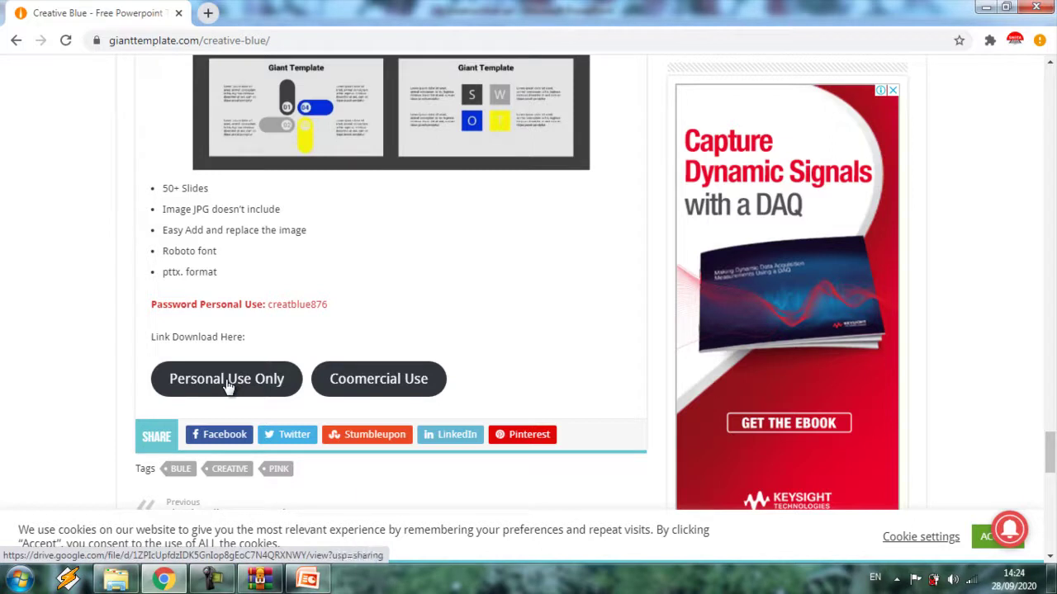
- Follow the 'Personal Use Only' link and download blue creative.zip from Google Drive
click(229, 383)
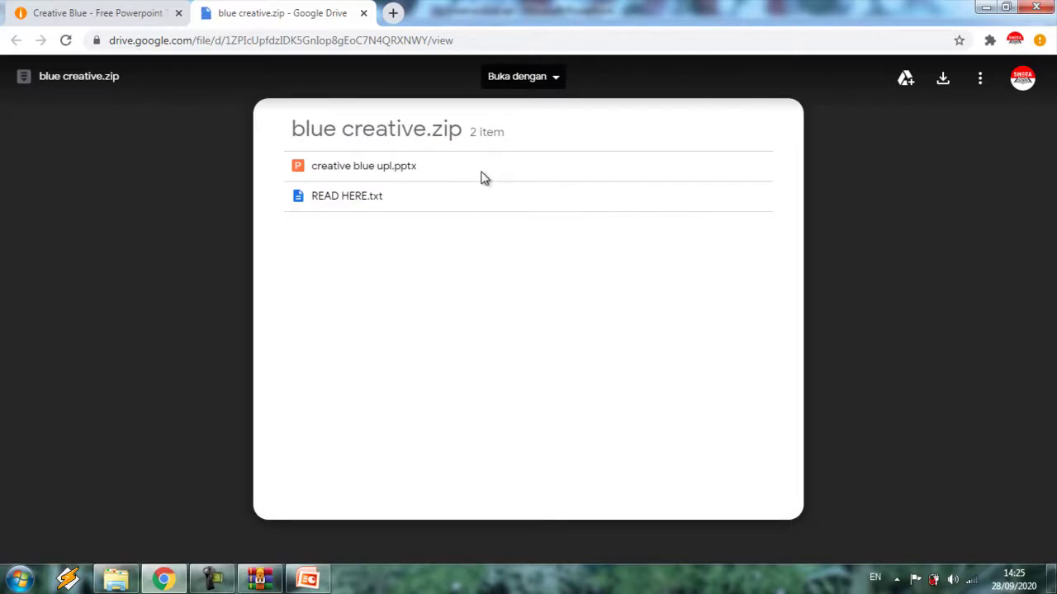
click(944, 80)
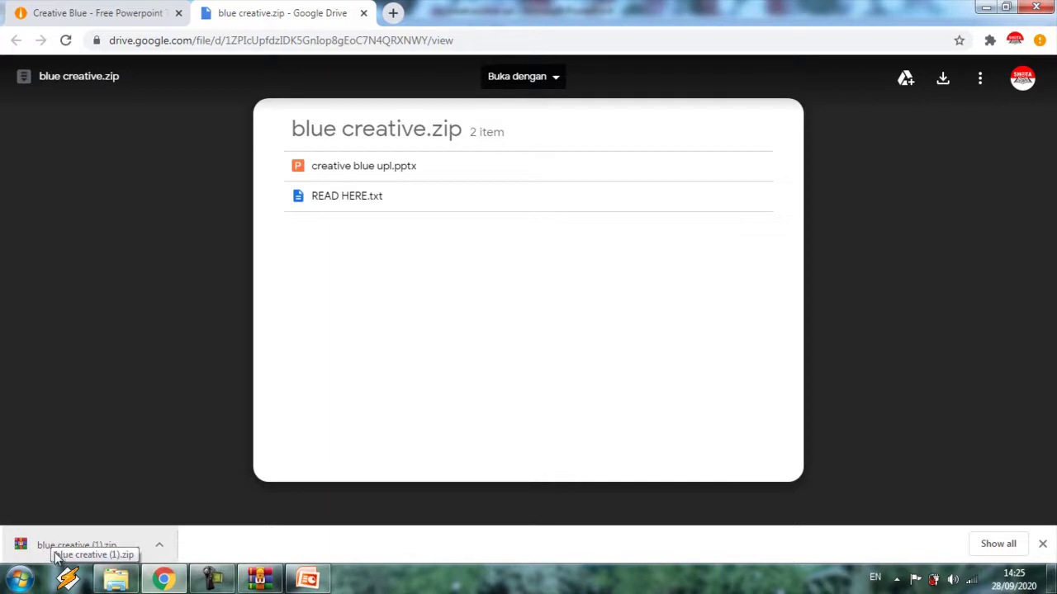
- Open blue creative (1).zip in WinRAR and try opening creative blue upl.pptx
click(51, 551)
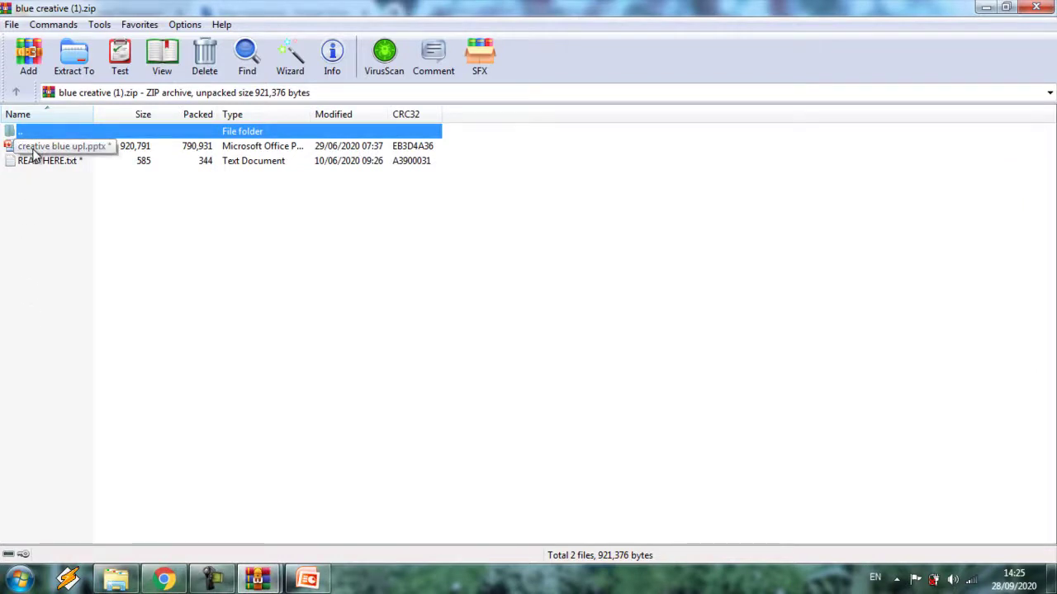
double_click(34, 148)
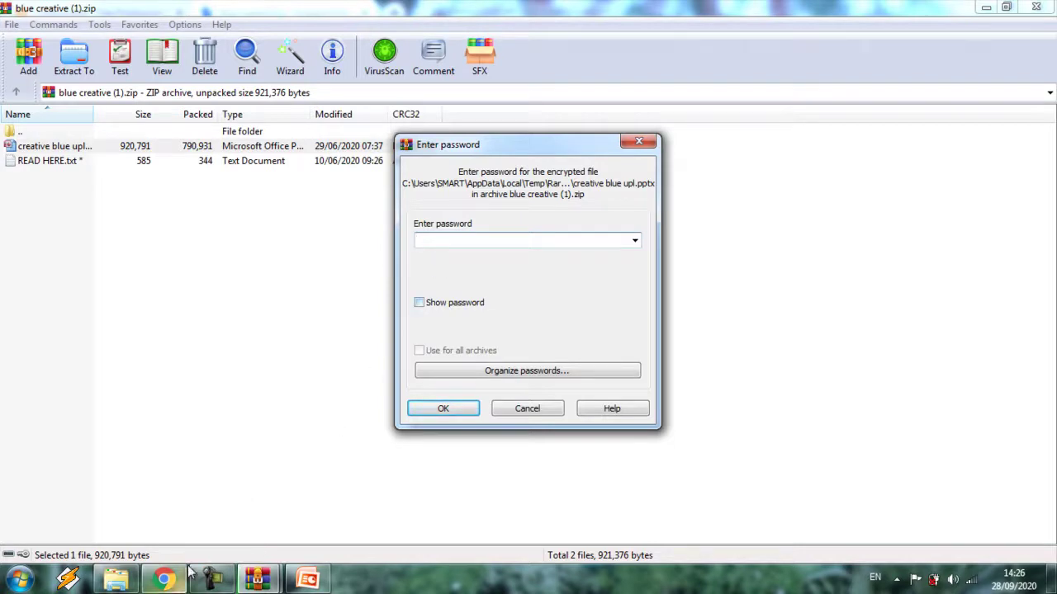
- Return to the Creative Blue tab and select and copy the personal-use password
click(176, 582)
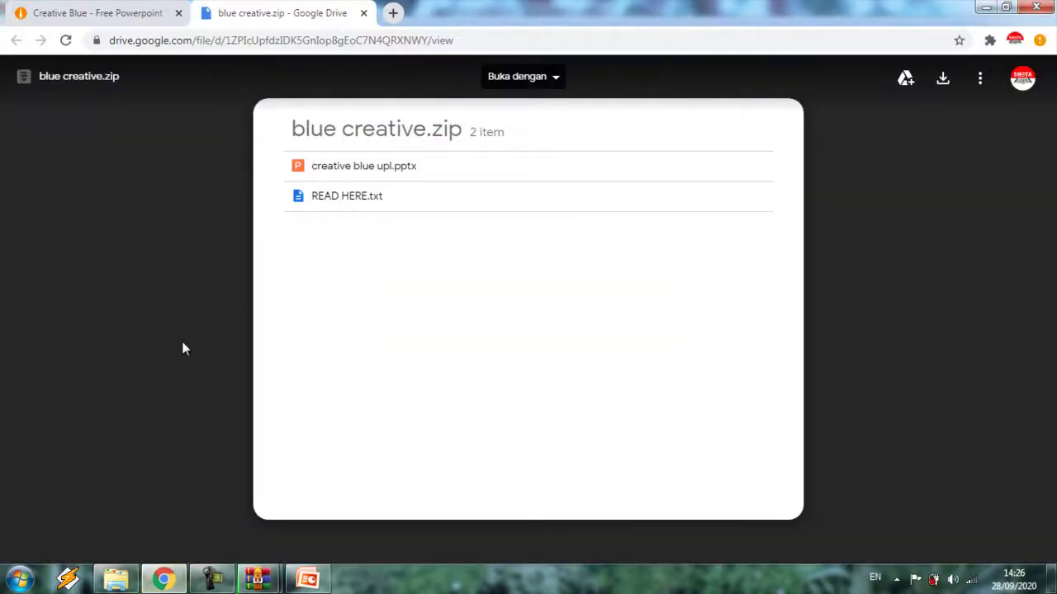
click(101, 14)
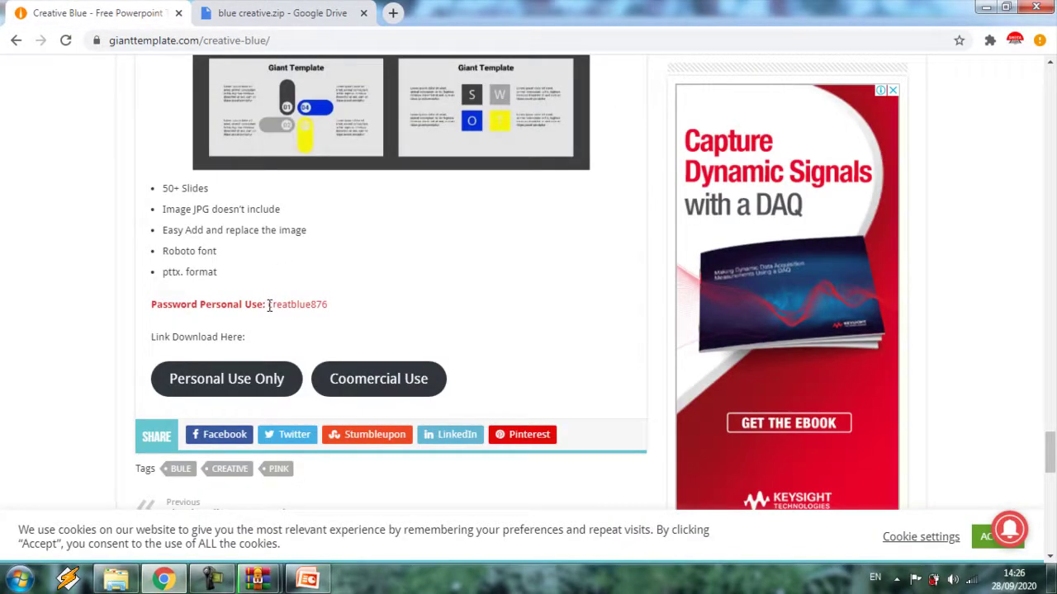
drag(268, 305, 335, 312)
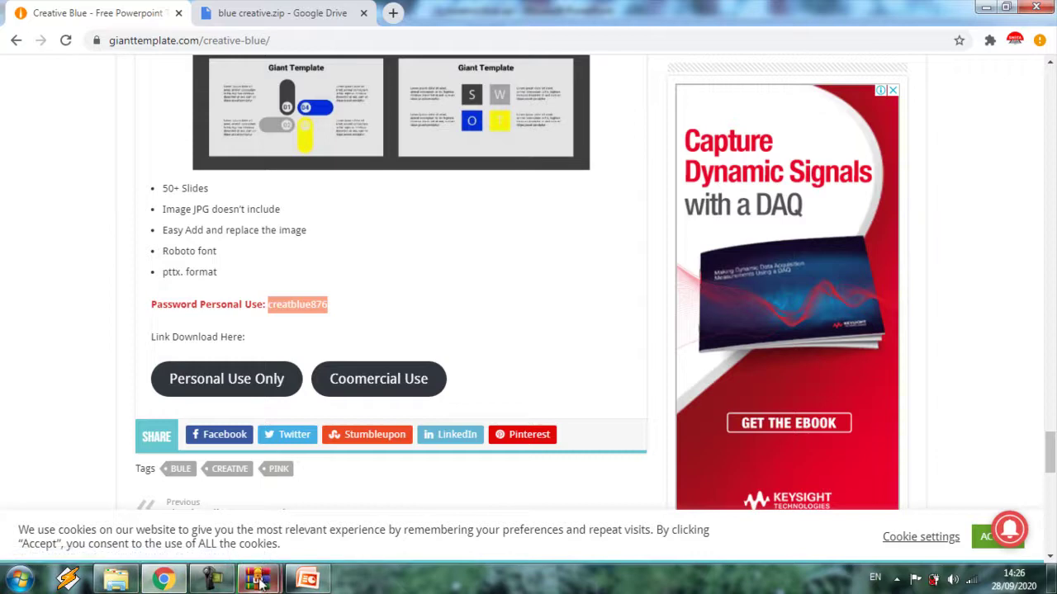
- Paste the copied password into WinRAR's password prompt and confirm it
mouse_move(258, 582)
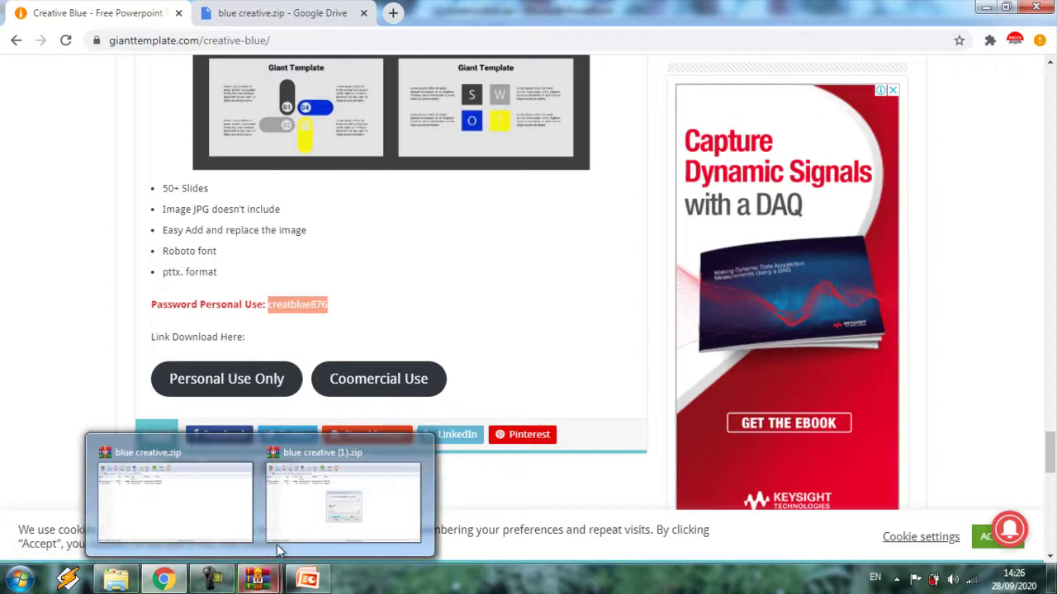
click(283, 517)
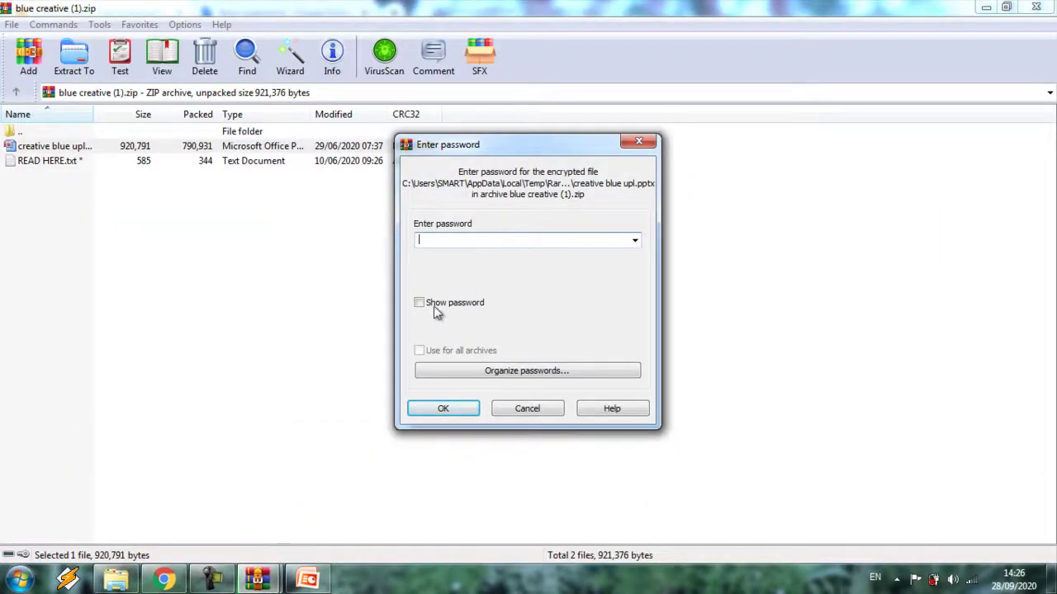
click(432, 242)
key(ctrl+v)
click(466, 408)
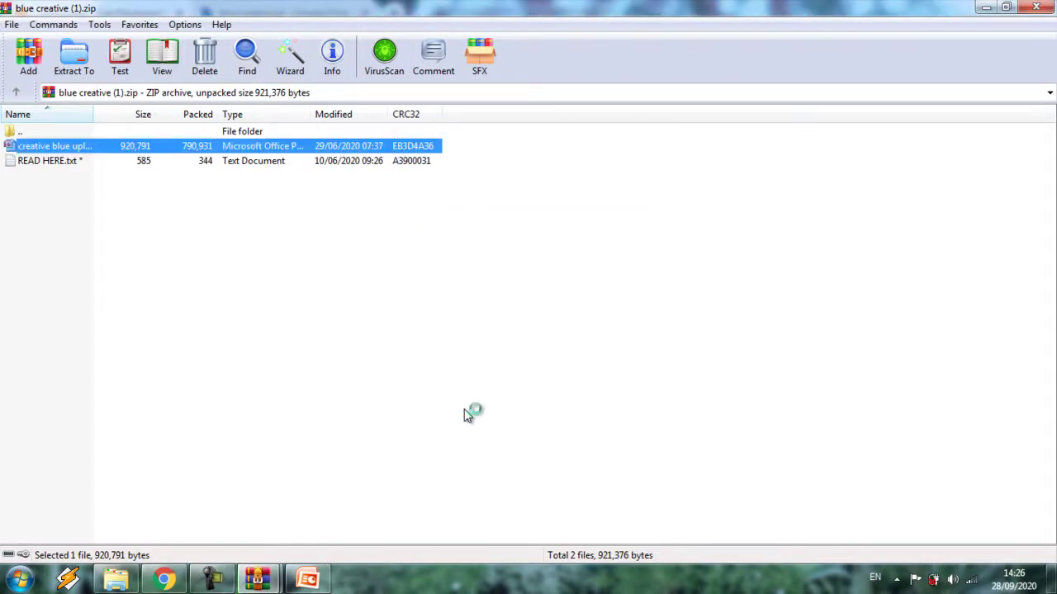